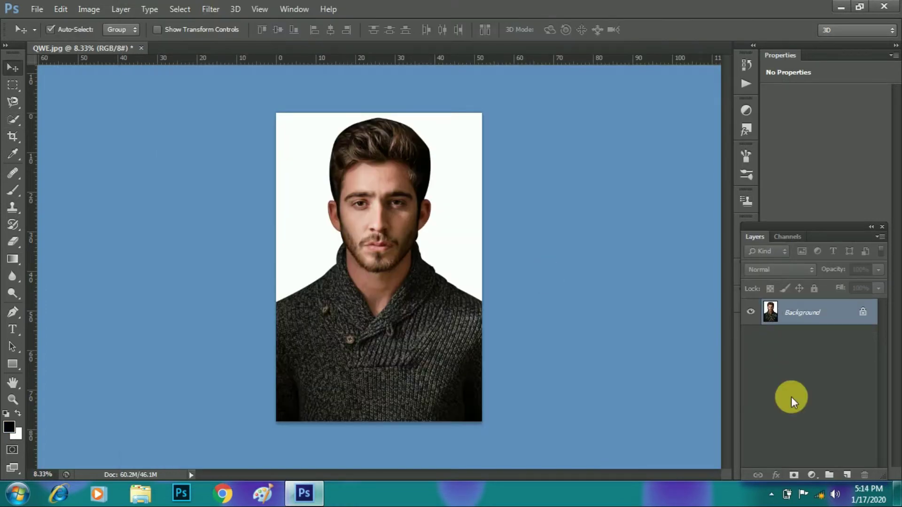
Step: Duplicate the portrait's Background layer into a Background copy layer
{"action": "left_click_drag", "start_coordinate": [812, 316], "coordinate": [853, 474]}
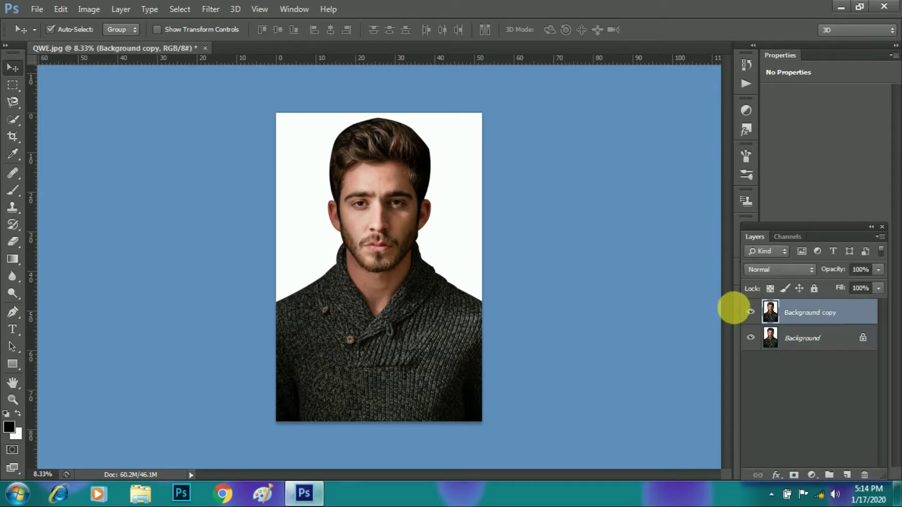
Step: Bring up the Edit menu commands for the Background copy layer
{"action": "left_click", "coordinate": [58, 14]}
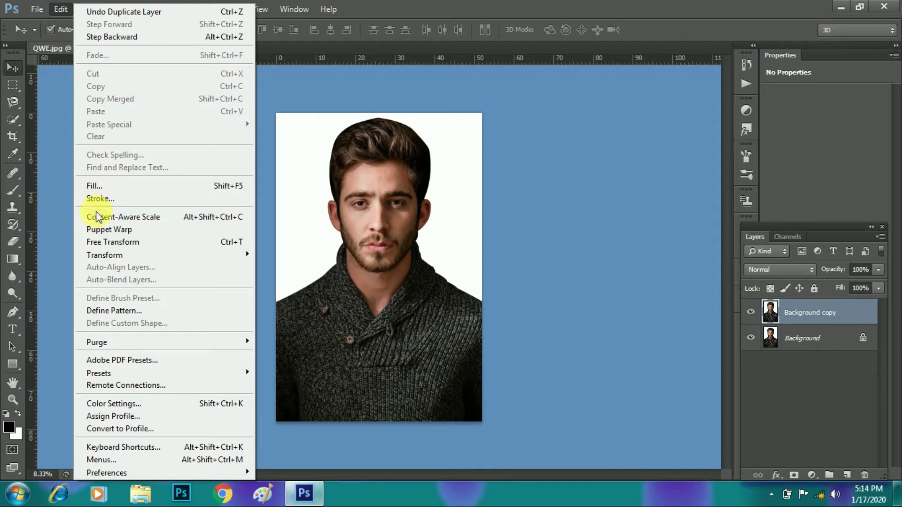
Step: Free-transform the Background copy down to about 16.5% and commit it
{"action": "left_click", "coordinate": [101, 238]}
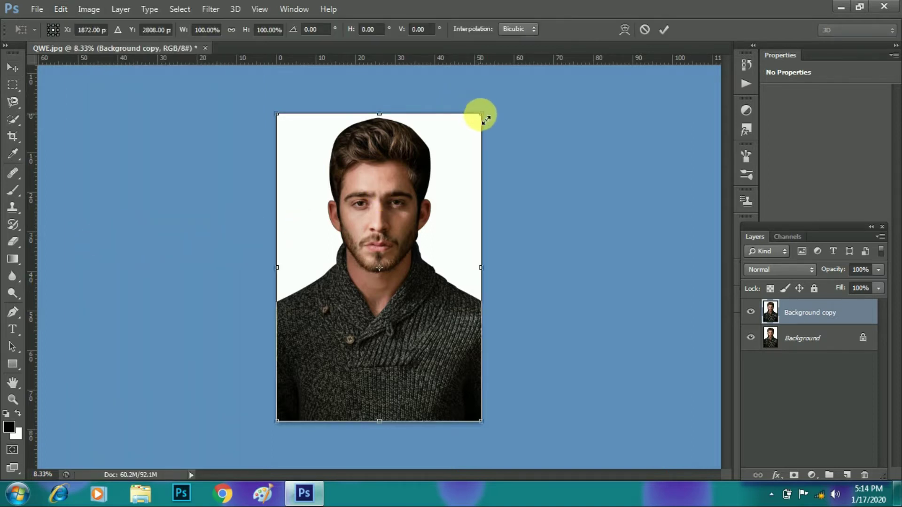
{"action": "left_click_drag", "start_coordinate": [486, 119], "coordinate": [437, 262]}
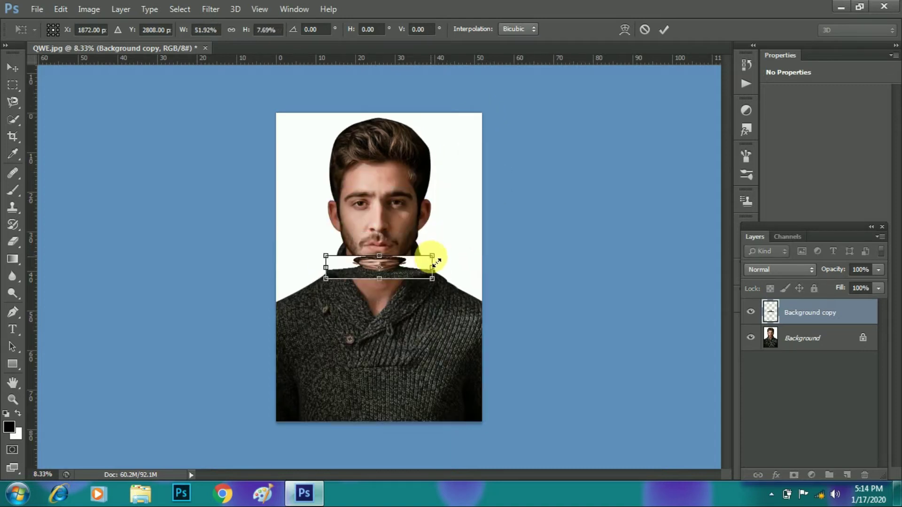
{"action": "key", "text": "ctrl+z"}
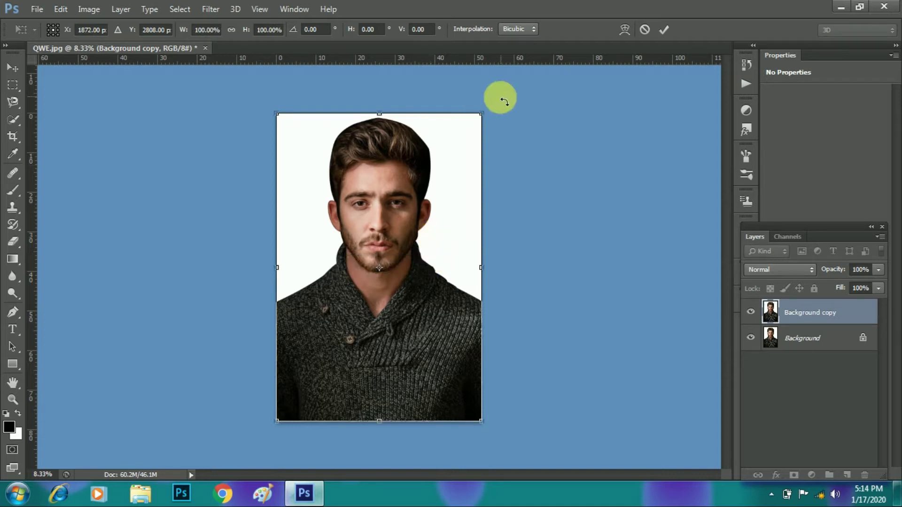
{"action": "left_click_drag", "start_coordinate": [489, 118], "coordinate": [439, 269]}
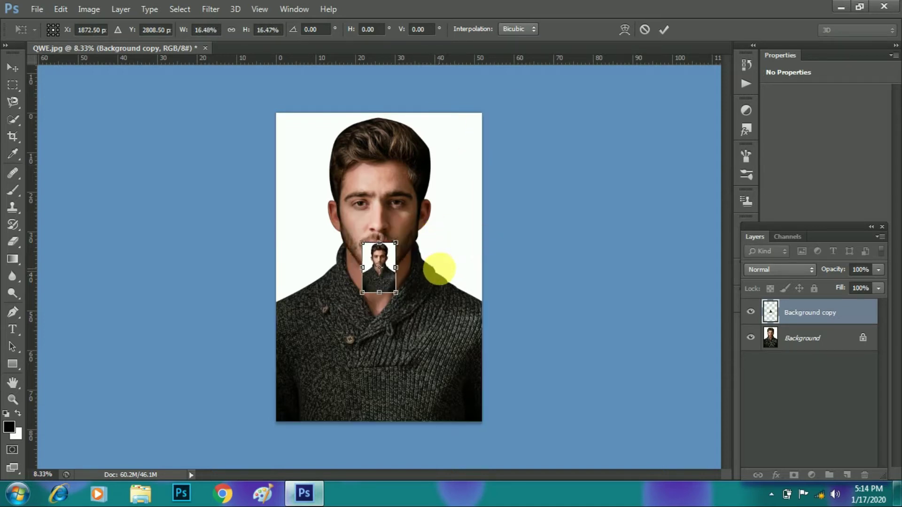
{"action": "key", "text": "Return"}
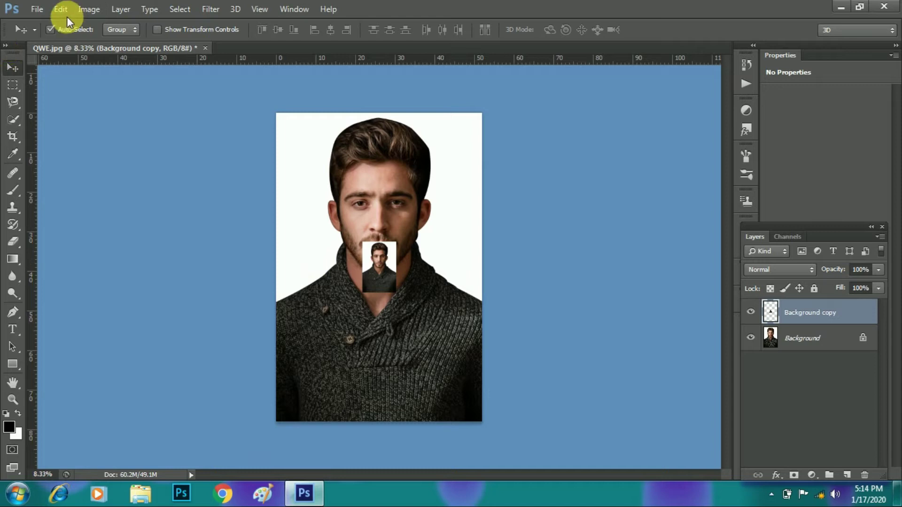
Step: Create a new document 3.50 cm wide, 4.50 cm high at 150 pixels/inch
{"action": "left_click", "coordinate": [34, 11]}
{"action": "left_click", "coordinate": [45, 27]}
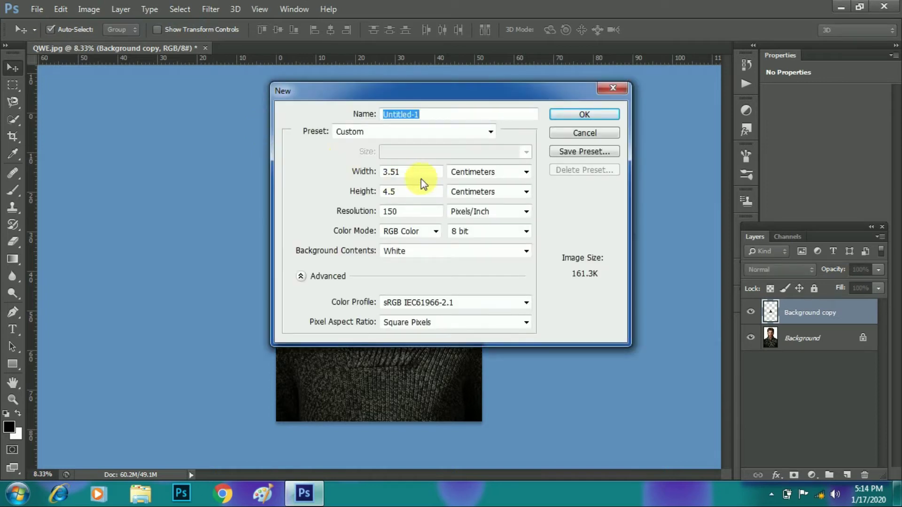
{"action": "left_click_drag", "start_coordinate": [402, 172], "coordinate": [371, 177]}
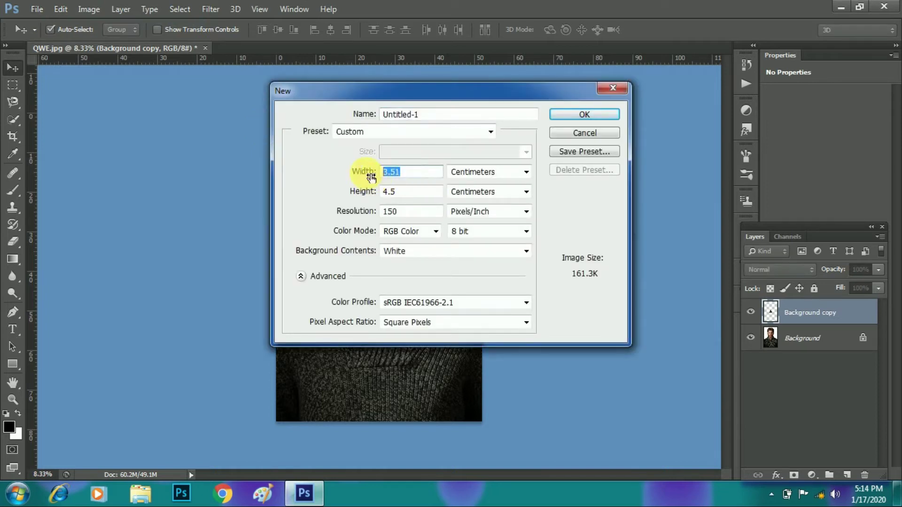
{"action": "type", "text": "3"}
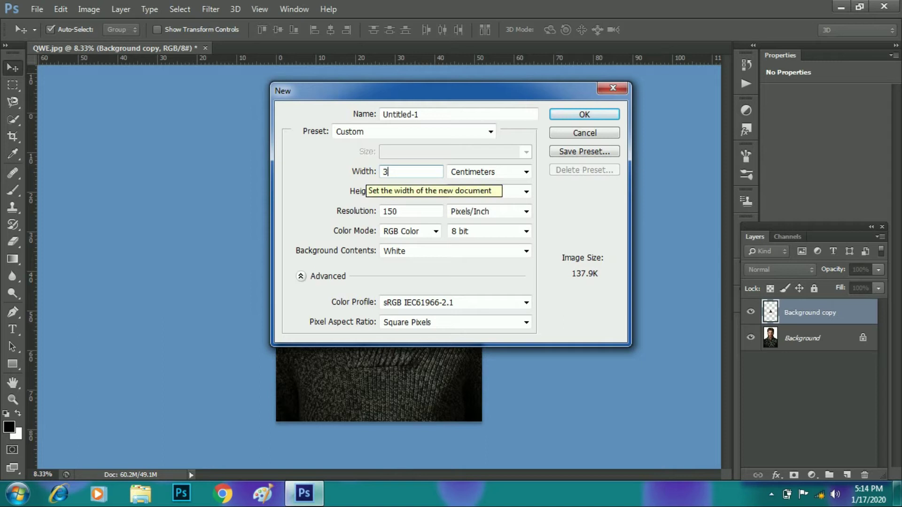
{"action": "type", "text": ".50"}
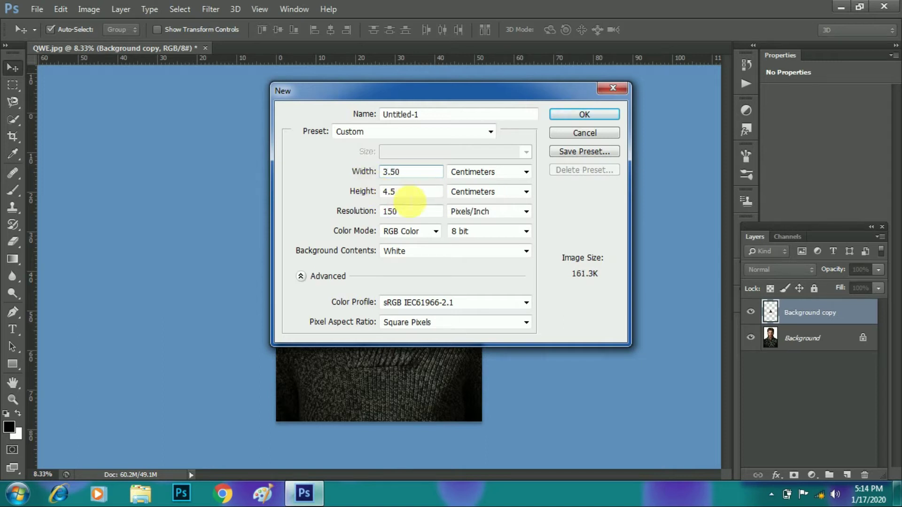
{"action": "double_click", "coordinate": [408, 196]}
{"action": "type", "text": "4.5"}
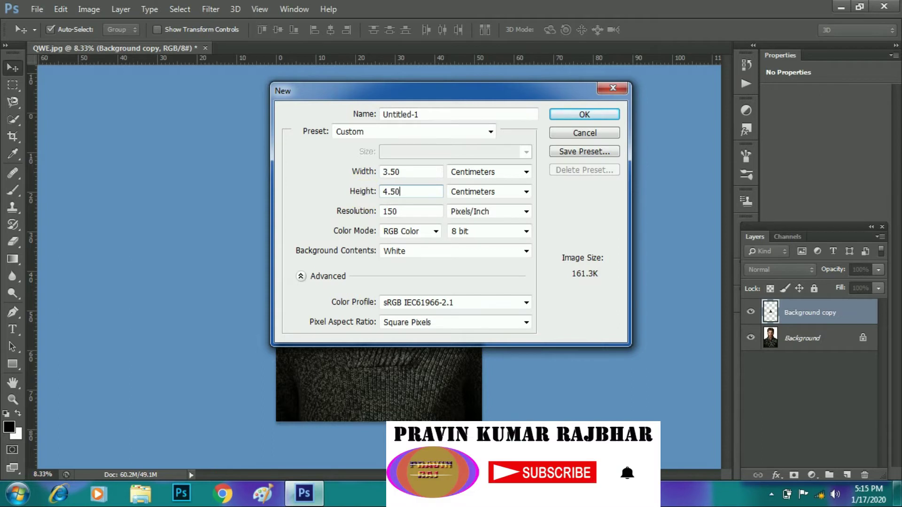
{"action": "double_click", "coordinate": [403, 212]}
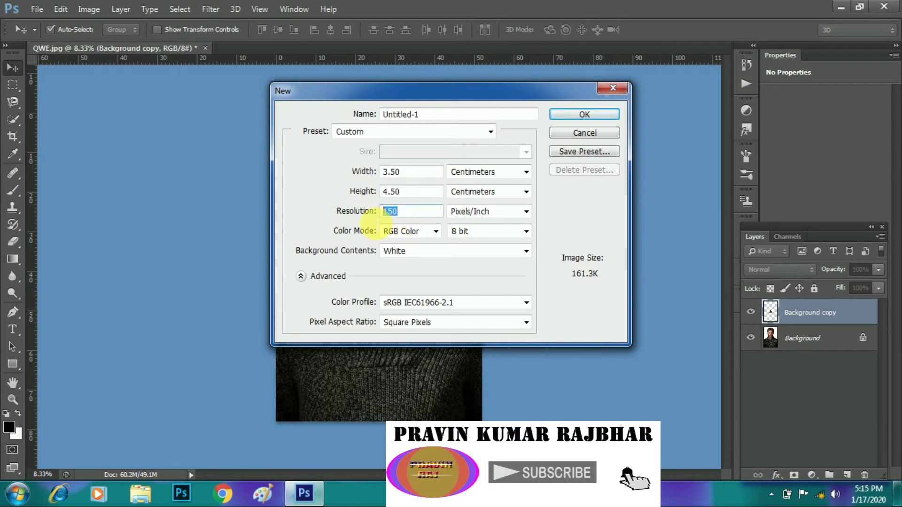
{"action": "left_click", "coordinate": [583, 115]}
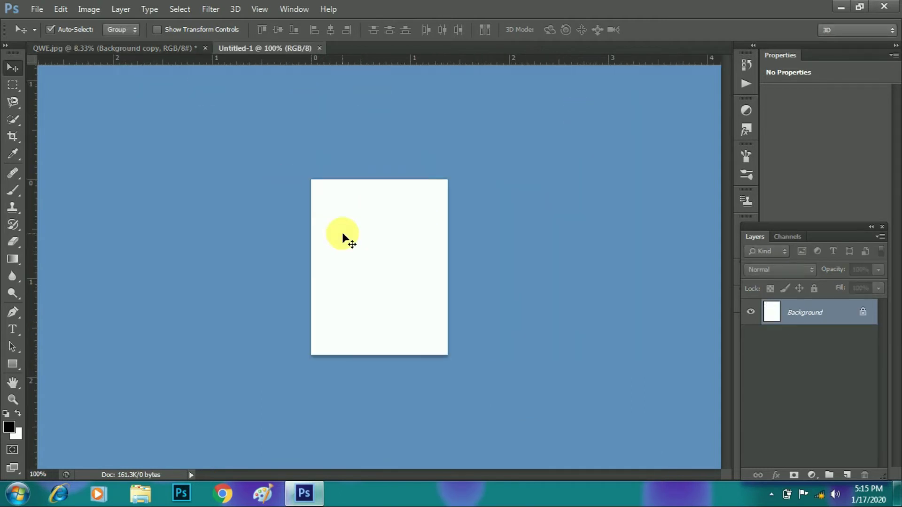
Step: Zoom the blank page to 200% and drag the small portrait copy from QWE.jpg into it
{"action": "key", "text": "z"}
{"action": "left_click", "coordinate": [355, 242]}
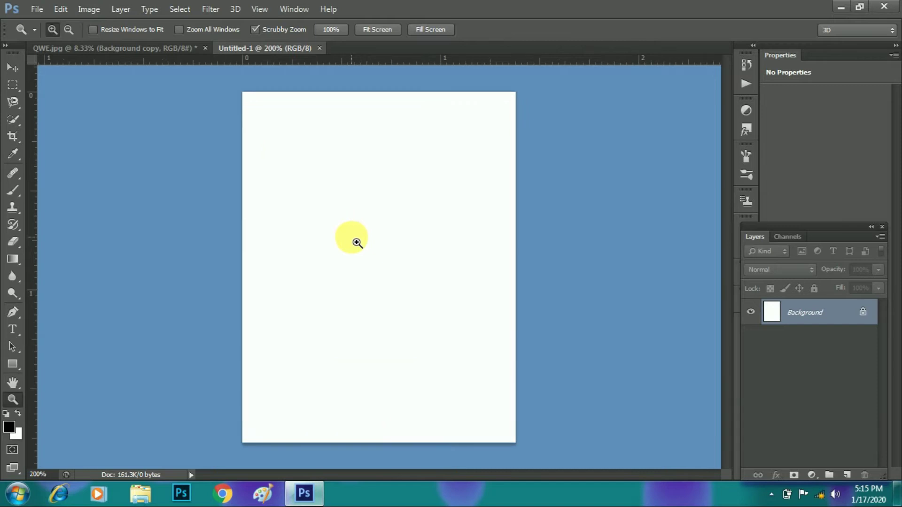
{"action": "left_click", "coordinate": [94, 47]}
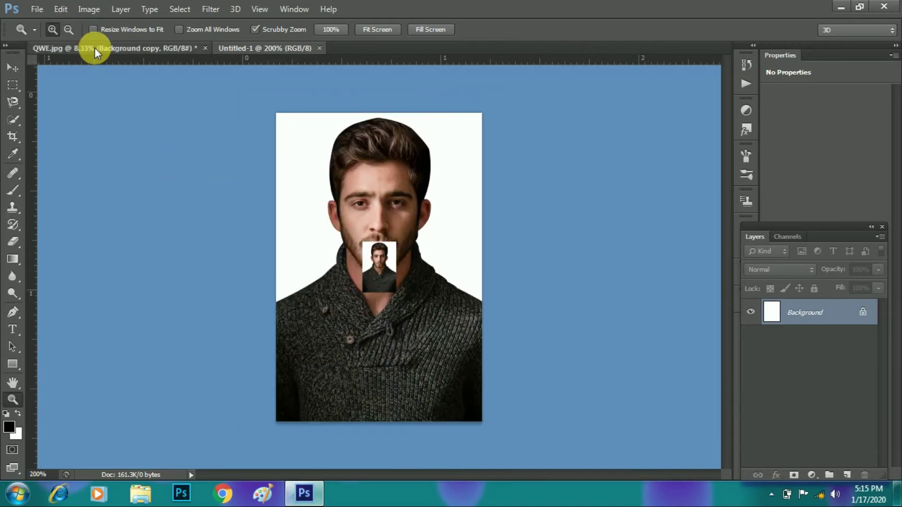
{"action": "left_click", "coordinate": [13, 70]}
{"action": "left_click_drag", "start_coordinate": [371, 260], "coordinate": [316, 362]}
Step: Free-transform the portrait, moving it down and right and scaling it to about 43%
{"action": "key", "text": "ctrl+t"}
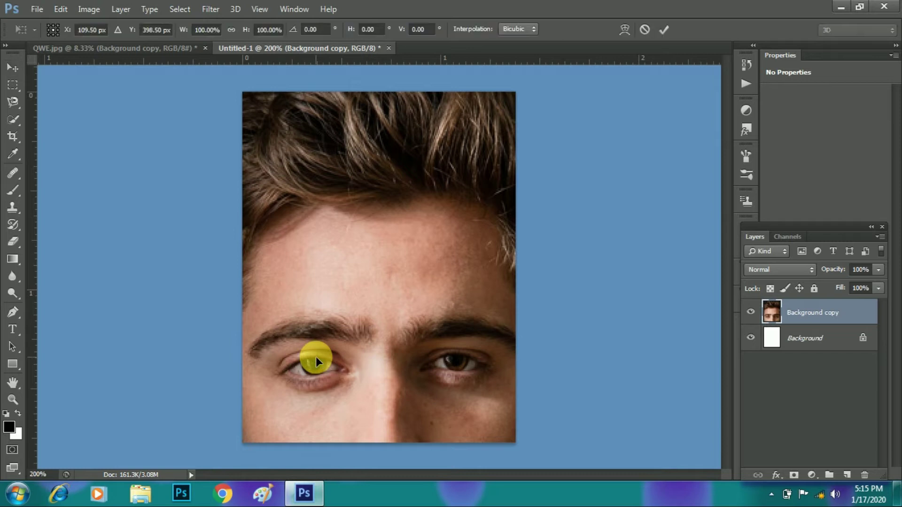
{"action": "left_click_drag", "start_coordinate": [327, 215], "coordinate": [342, 286]}
{"action": "left_click_drag", "start_coordinate": [221, 152], "coordinate": [306, 183]}
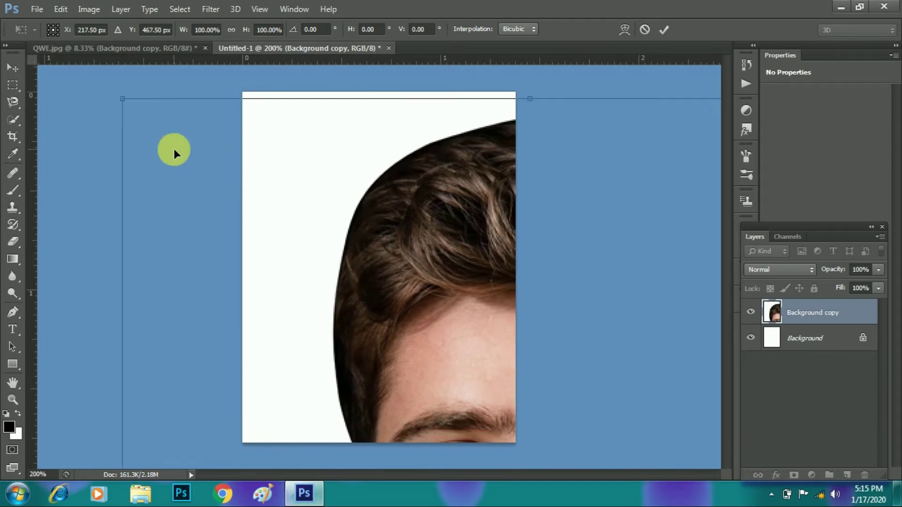
{"action": "left_click_drag", "start_coordinate": [128, 108], "coordinate": [249, 115]}
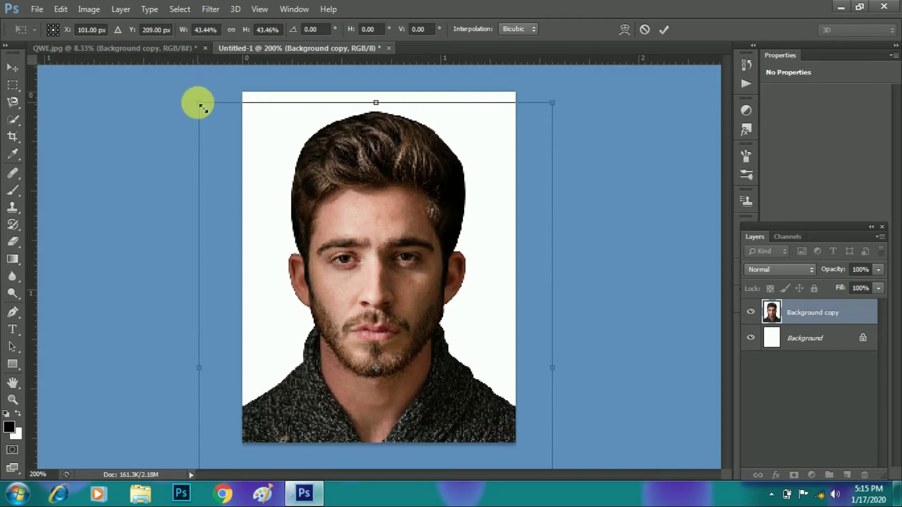
Step: Shrink the portrait to about 37%, move it up, and slightly reduce its height
{"action": "left_click_drag", "start_coordinate": [197, 102], "coordinate": [245, 163]}
{"action": "left_click_drag", "start_coordinate": [330, 224], "coordinate": [334, 154]}
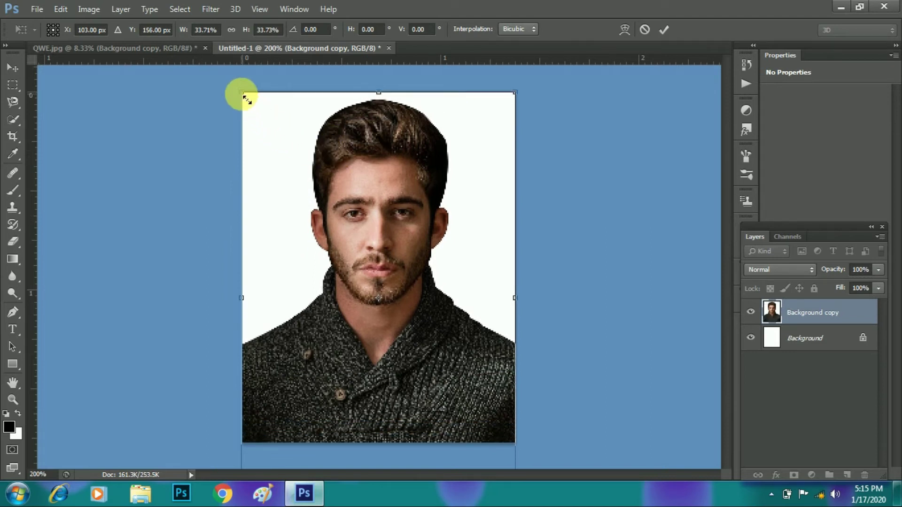
{"action": "left_click_drag", "start_coordinate": [242, 96], "coordinate": [241, 93]}
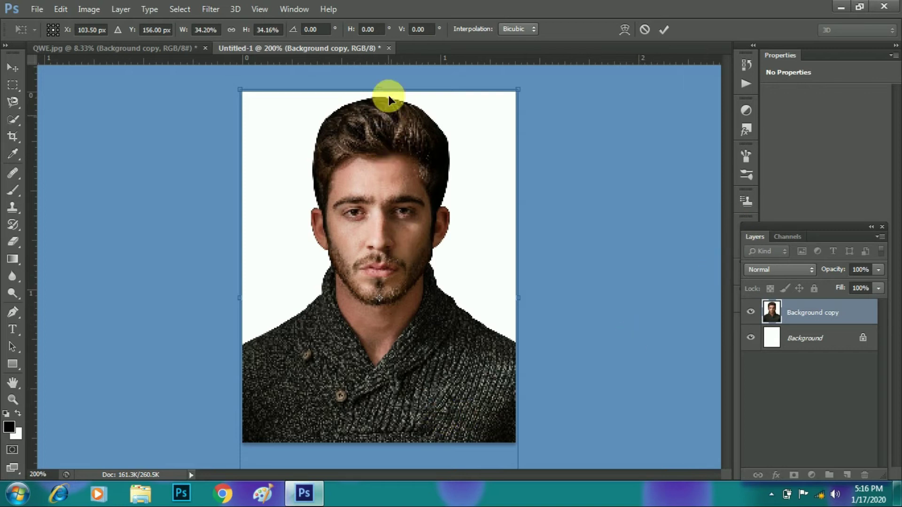
{"action": "left_click_drag", "start_coordinate": [379, 89], "coordinate": [379, 104]}
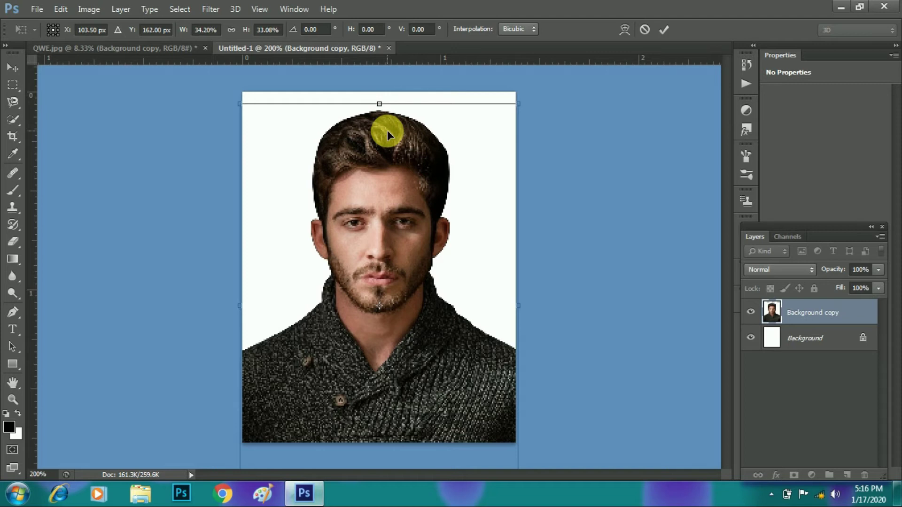
Step: Fine-tune the photo to about 34% by 32%, nudge it into place, and commit
{"action": "key", "text": "shift+Up"}
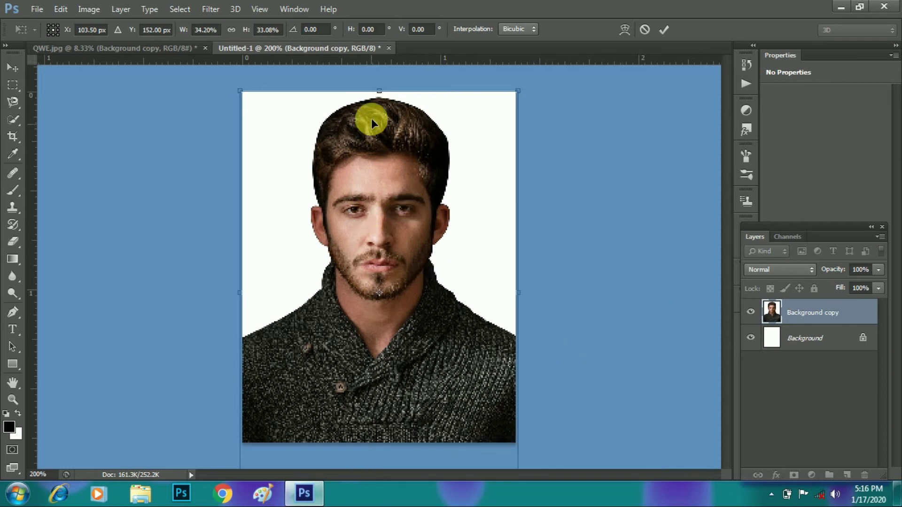
{"action": "left_click_drag", "start_coordinate": [379, 91], "coordinate": [386, 123]}
{"action": "mouse_move", "coordinate": [384, 166]}
{"action": "left_mouse_down"}
{"action": "mouse_move", "coordinate": [385, 145]}
{"action": "mouse_move", "coordinate": [384, 153]}
{"action": "left_mouse_up"}
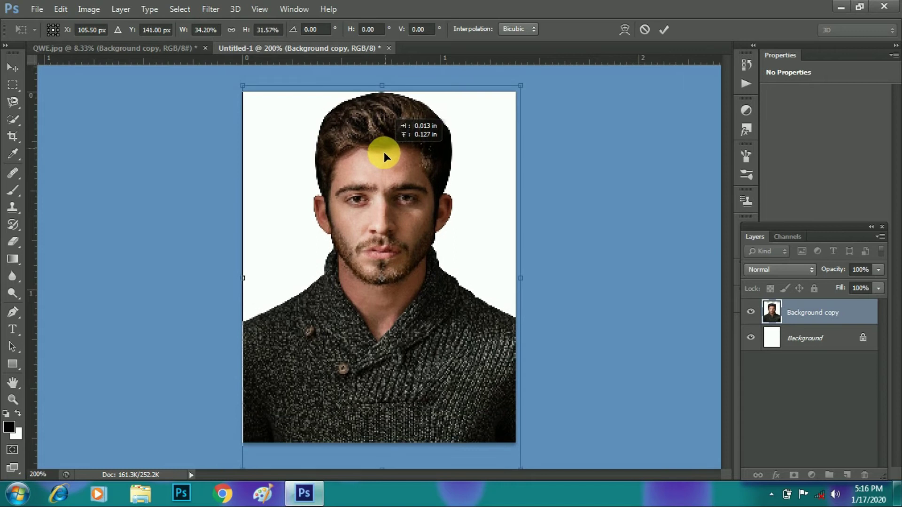
{"action": "key", "text": "Left"}
{"action": "key", "text": "Left"}
{"action": "key", "text": "Down"}
{"action": "key", "text": "Left"}
{"action": "key", "text": "Left"}
{"action": "key", "text": "Down"}
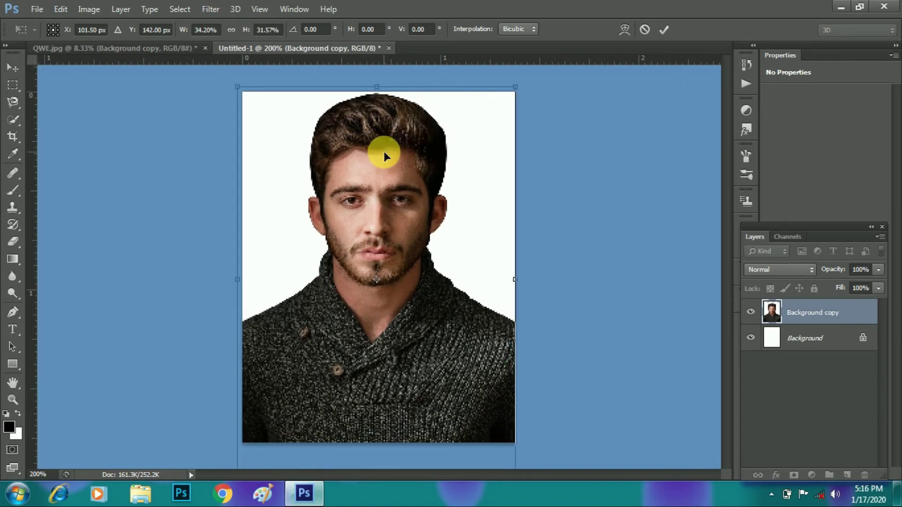
{"action": "key", "text": "Right"}
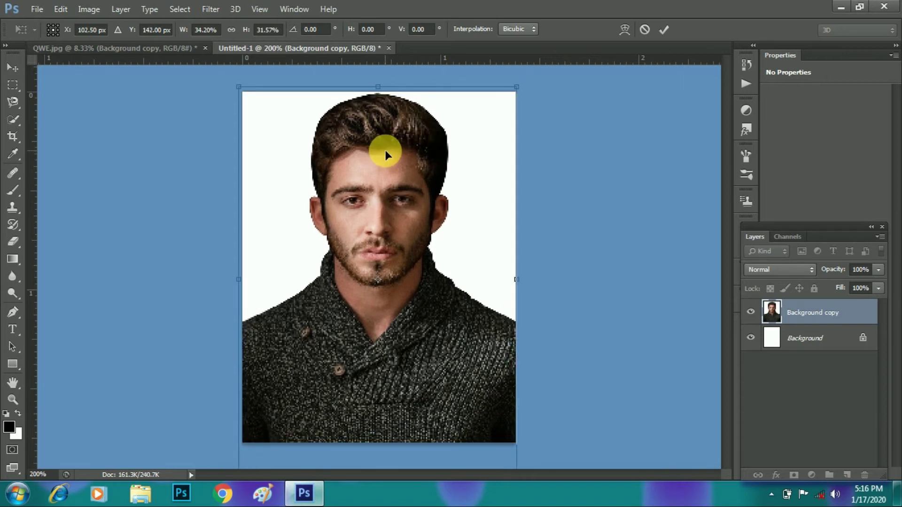
{"action": "key", "text": "Down"}
{"action": "key", "text": "Down"}
{"action": "key", "text": "Down"}
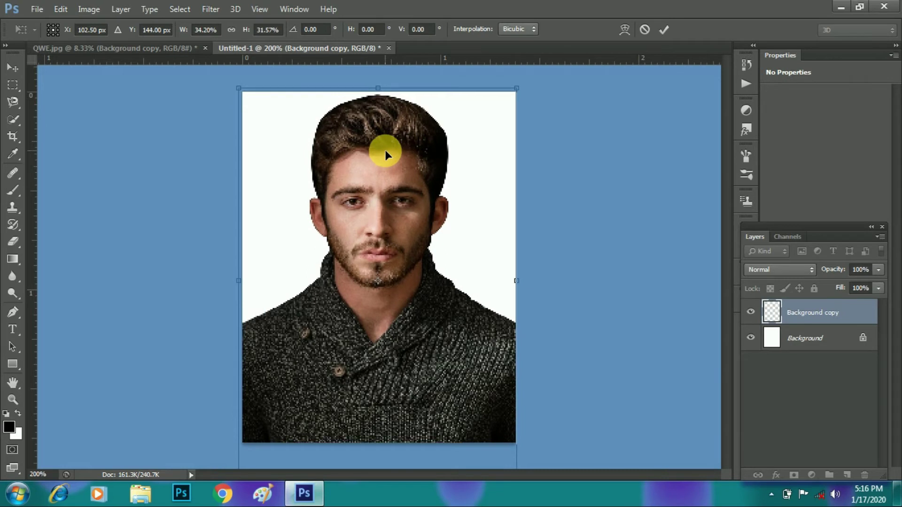
{"action": "key", "text": "Return"}
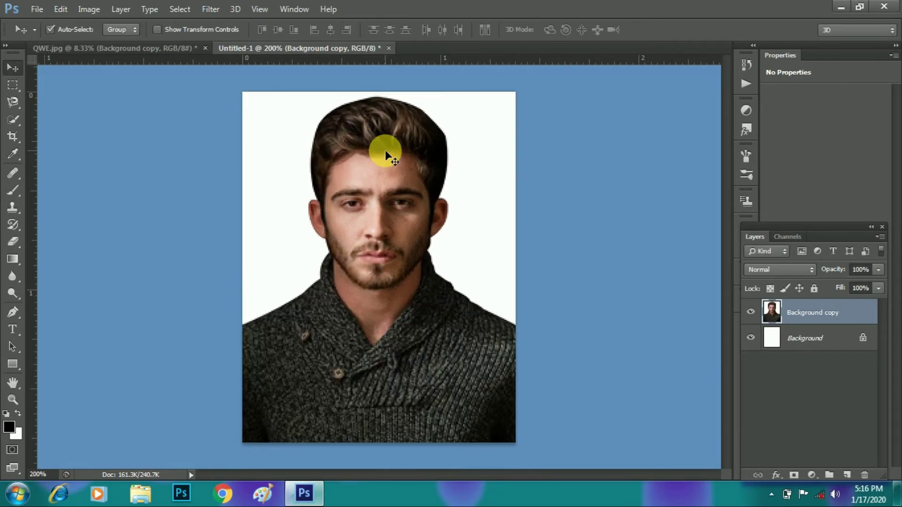
Step: Crop the image to the page bounds and shift the photo layer slightly up
{"action": "key", "text": "u"}
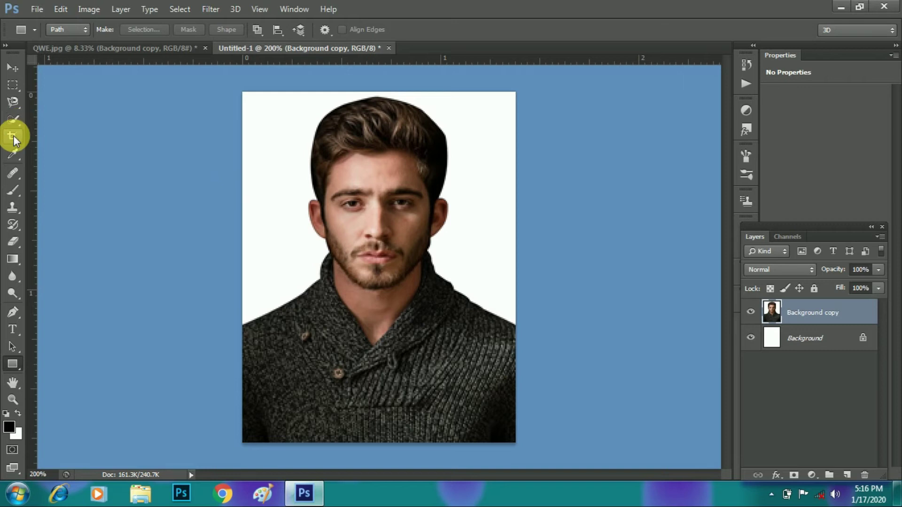
{"action": "left_click", "coordinate": [13, 136]}
{"action": "left_click", "coordinate": [381, 245]}
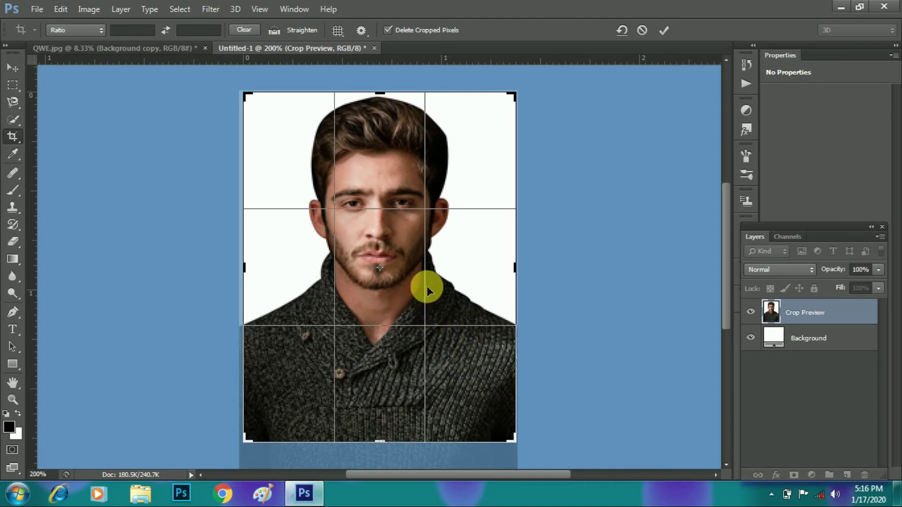
{"action": "key", "text": "Return"}
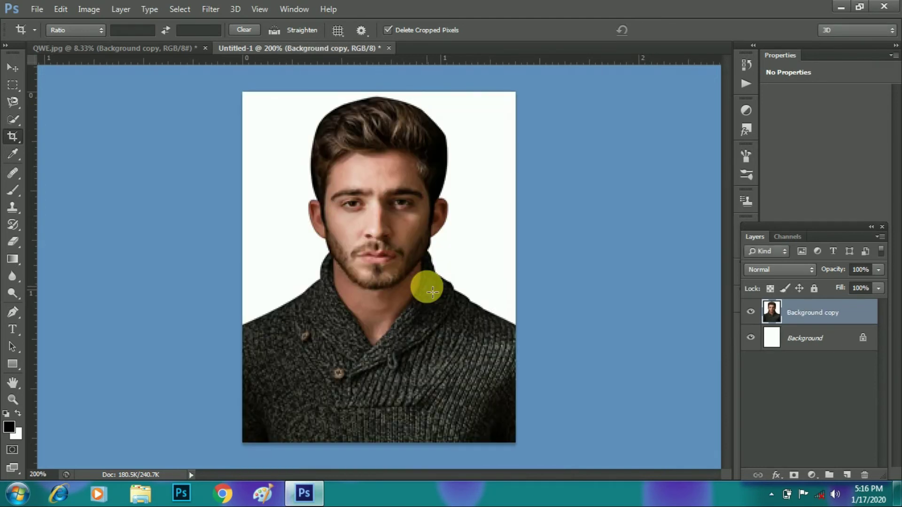
{"action": "left_click", "coordinate": [370, 238]}
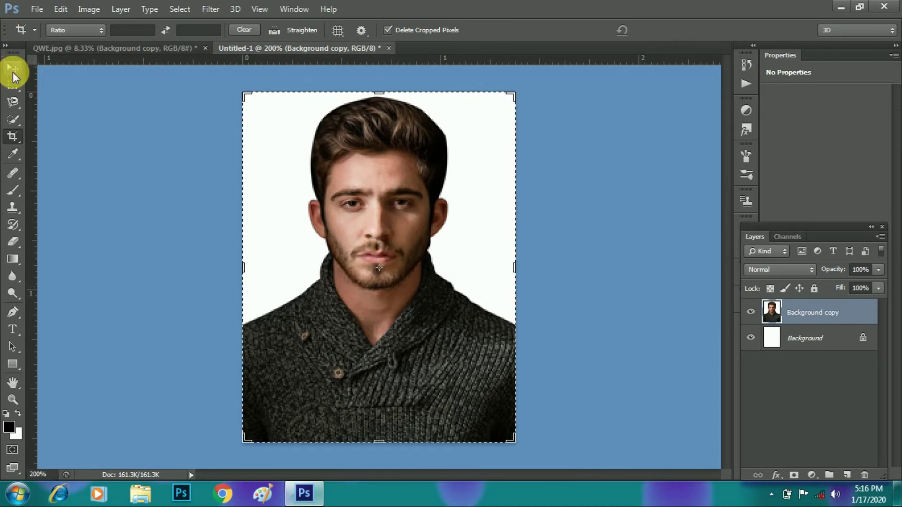
{"action": "left_click", "coordinate": [14, 73]}
{"action": "mouse_move", "coordinate": [400, 223]}
{"action": "left_mouse_down"}
{"action": "mouse_move", "coordinate": [400, 200]}
{"action": "mouse_move", "coordinate": [399, 211]}
{"action": "left_mouse_up"}
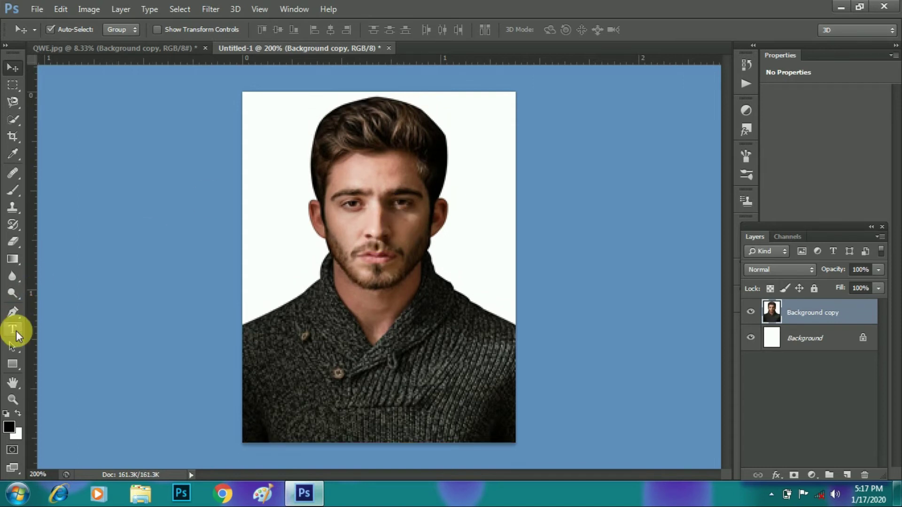
Step: Draw a rectangular path about 1.39 × 0.37 in across the photo's bottom sweater strip
{"action": "left_click", "coordinate": [14, 365]}
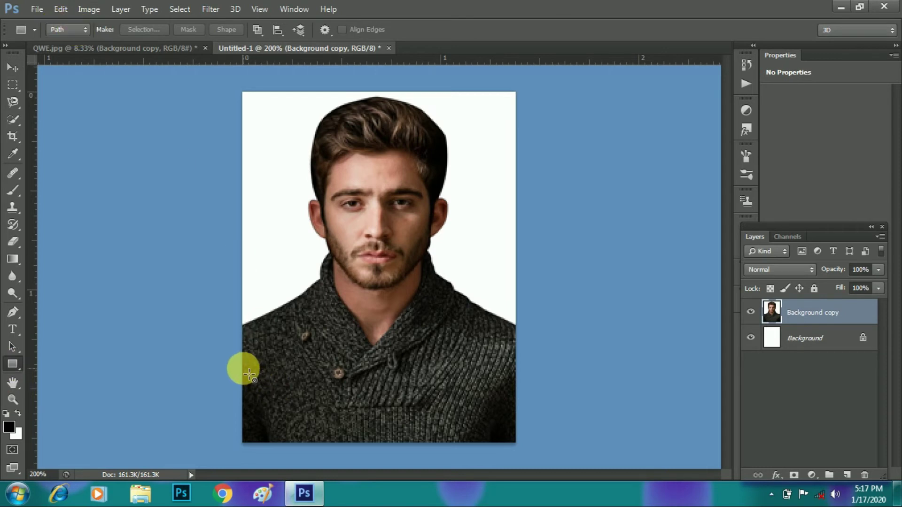
{"action": "left_click_drag", "start_coordinate": [243, 370], "coordinate": [520, 447]}
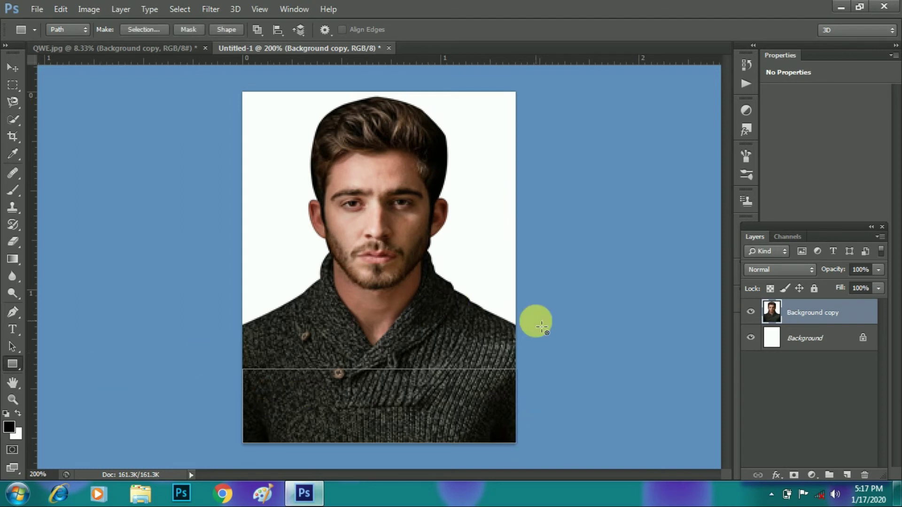
Step: Add Layer 1, fill the rectangle path's selection with white, then deselect
{"action": "key", "text": "ctrl+shift+n"}
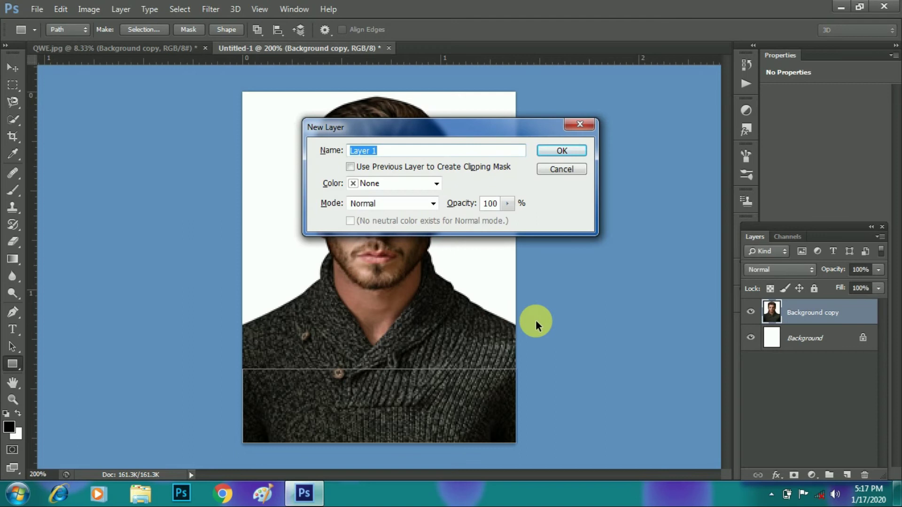
{"action": "key", "text": "Return"}
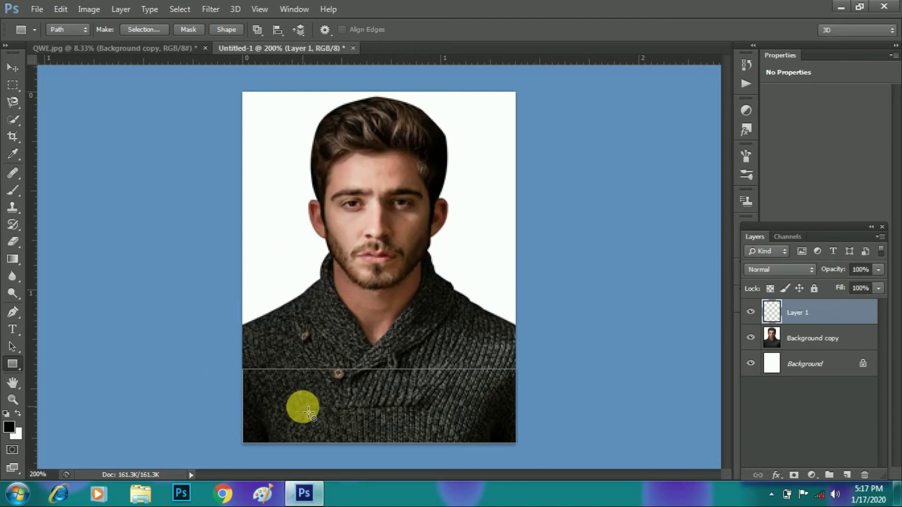
{"action": "key", "text": "ctrl+Return"}
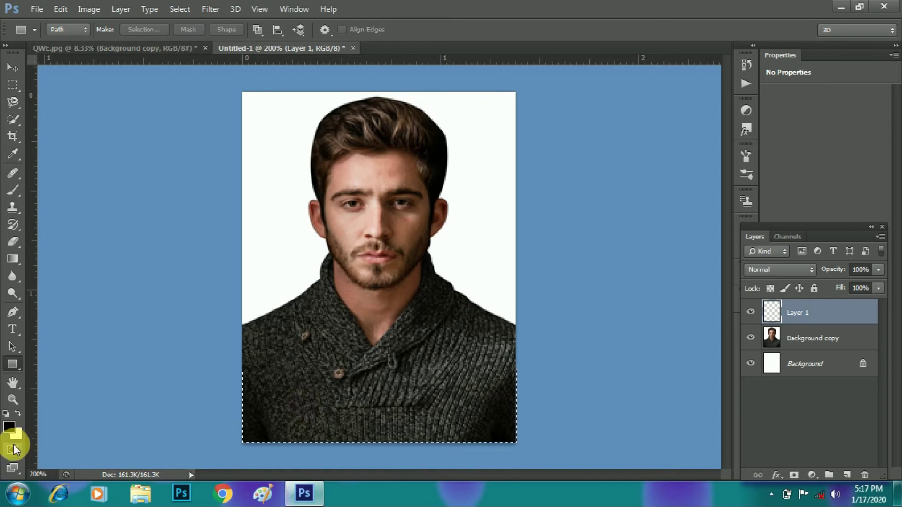
{"action": "key", "text": "ctrl+BackSpace"}
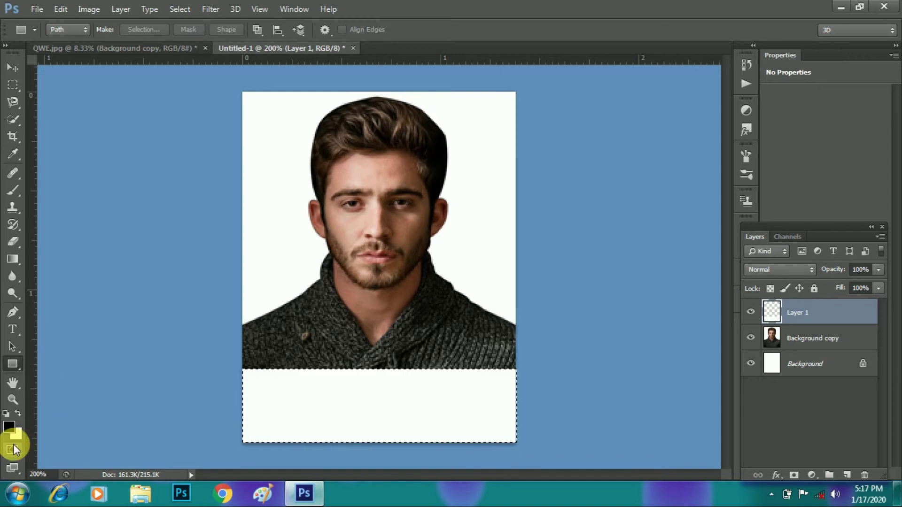
{"action": "key", "text": "ctrl+d"}
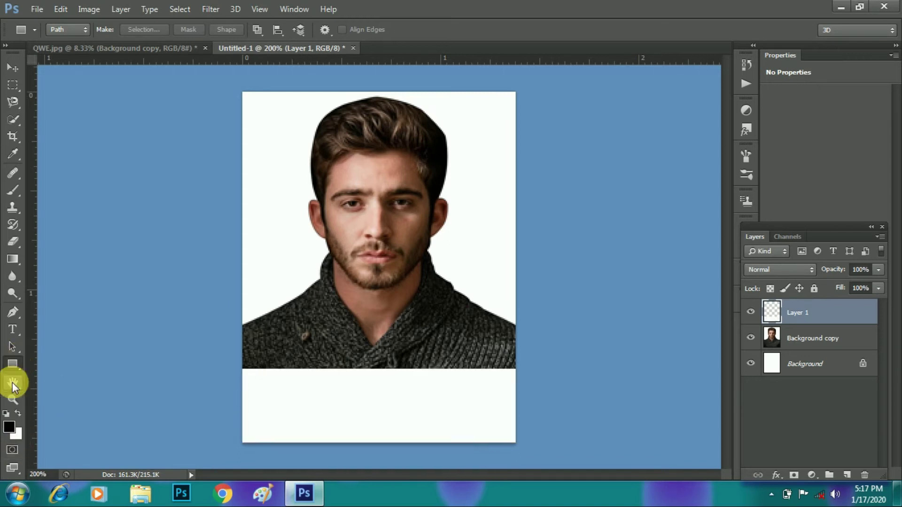
Step: Type the man's full name in 11 pt text on the white strip, correcting a typo
{"action": "left_click", "coordinate": [13, 327]}
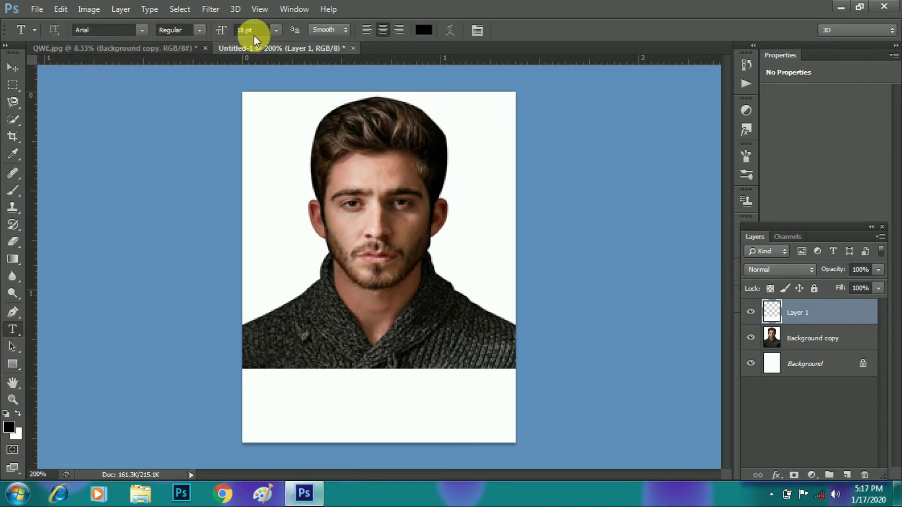
{"action": "left_click", "coordinate": [275, 29]}
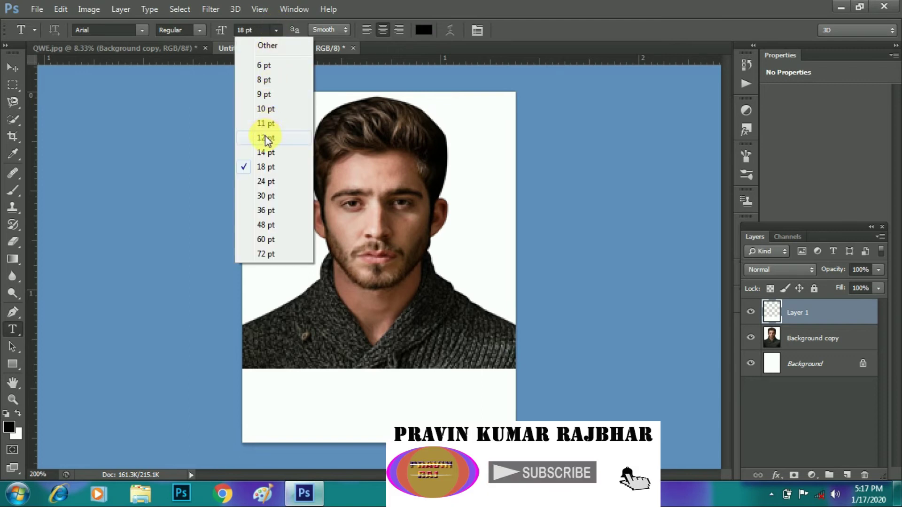
{"action": "left_click", "coordinate": [266, 124]}
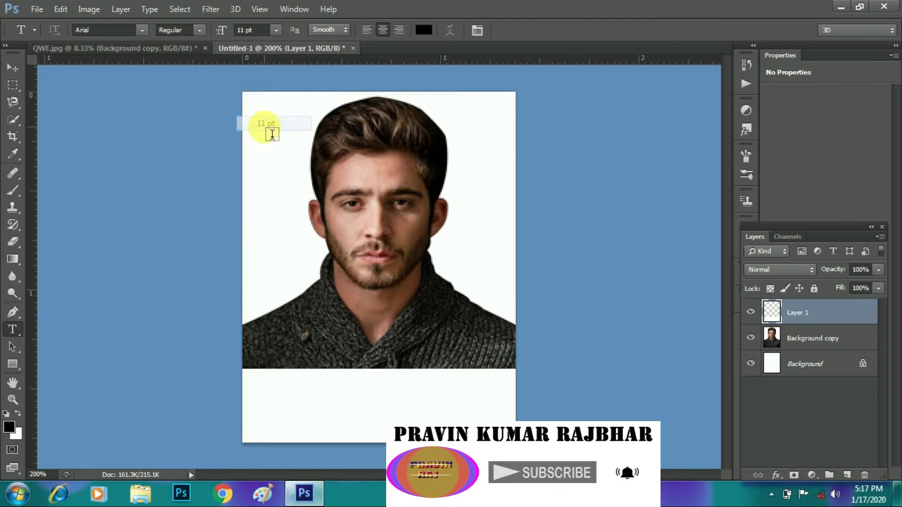
{"action": "left_click", "coordinate": [289, 389]}
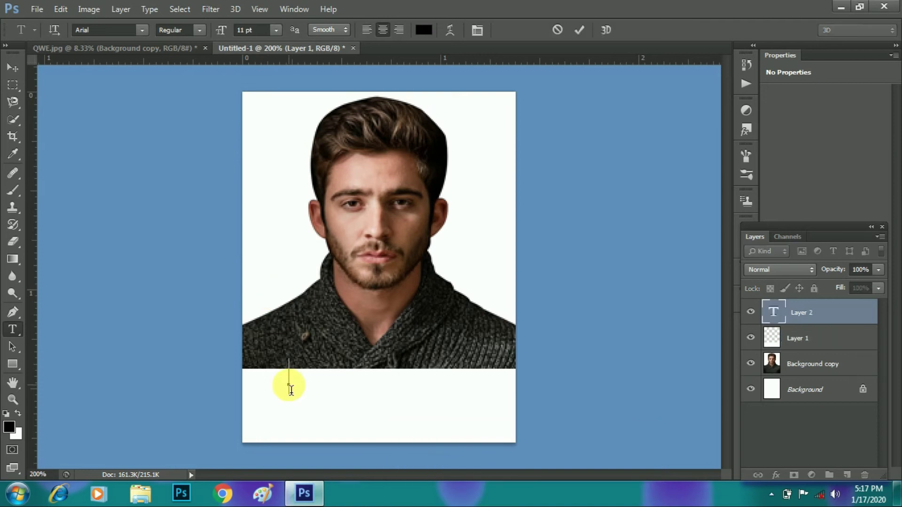
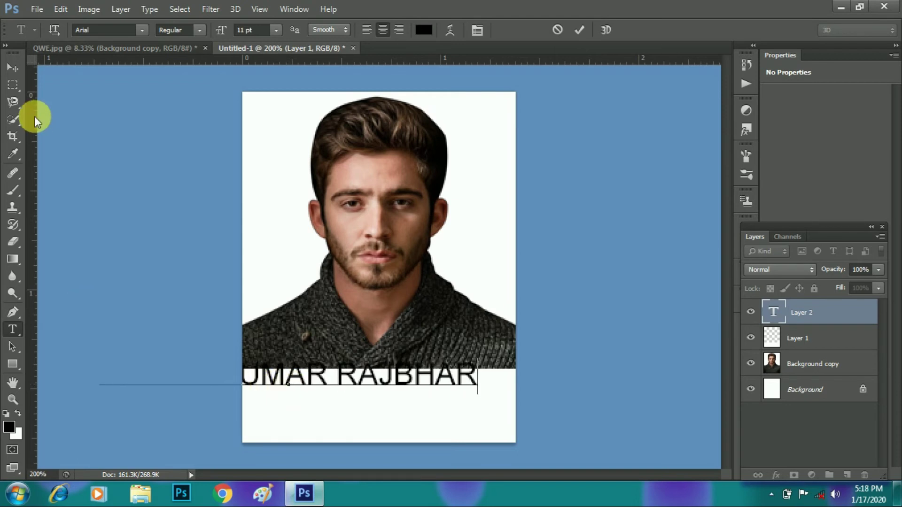
Step: Scale the name text to about 66% and centre it below the photo
{"action": "left_click", "coordinate": [12, 70]}
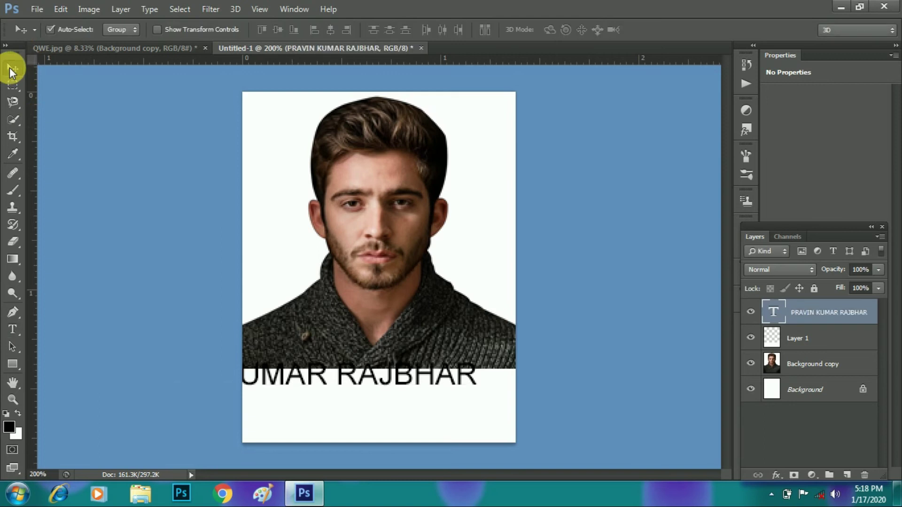
{"action": "key", "text": "ctrl+t"}
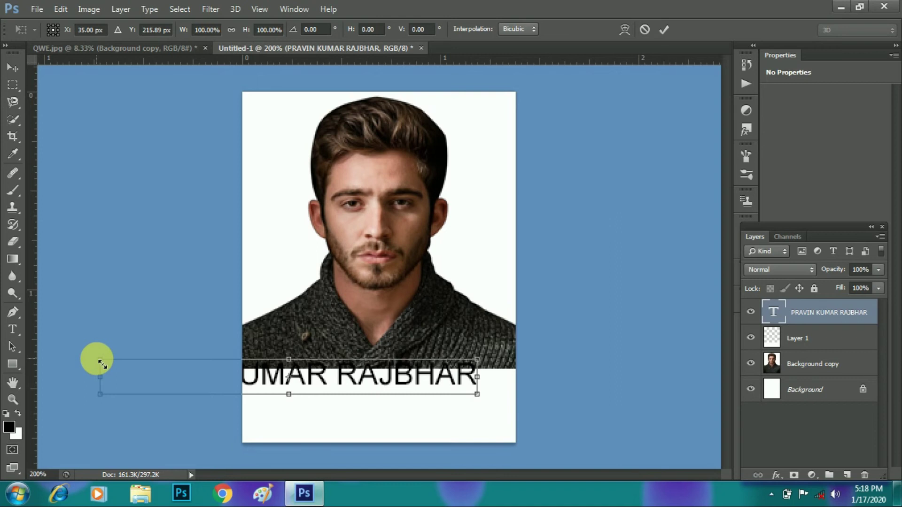
{"action": "left_click_drag", "start_coordinate": [102, 364], "coordinate": [163, 388]}
{"action": "left_click_drag", "start_coordinate": [304, 377], "coordinate": [397, 402]}
{"action": "key", "text": "Return"}
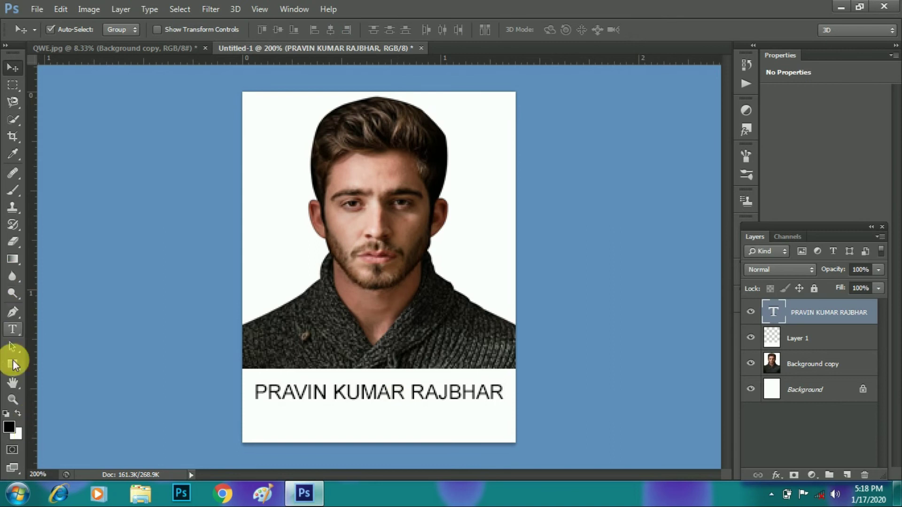
{"action": "left_click", "coordinate": [12, 329]}
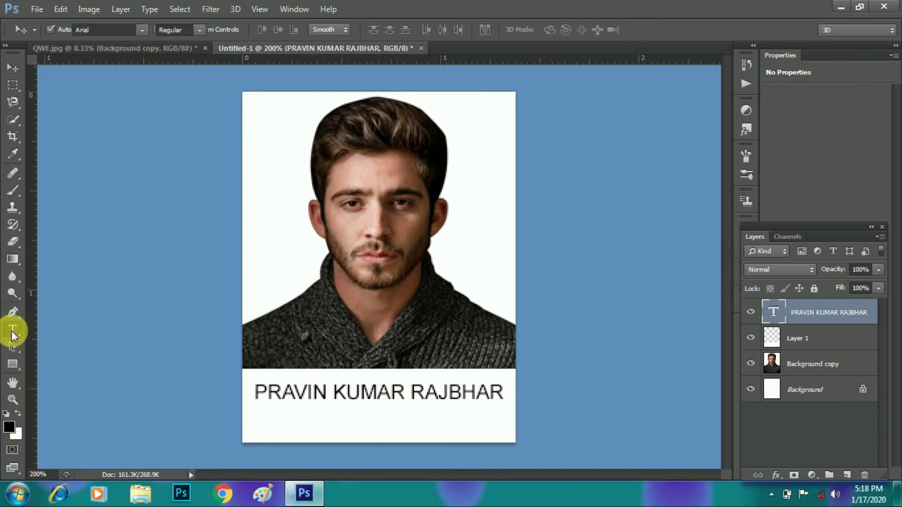
{"action": "left_click", "coordinate": [258, 421]}
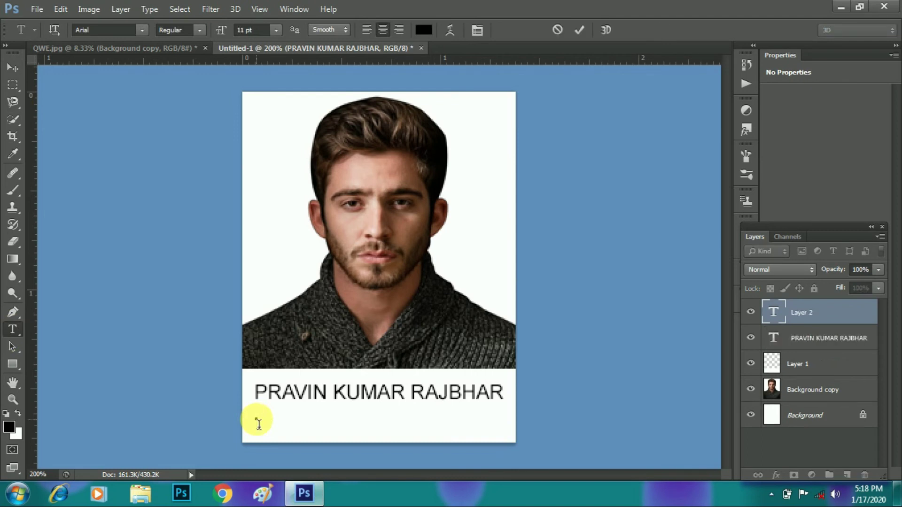
{"action": "type", "text": "DO"}
{"action": "type", "text": "P"}
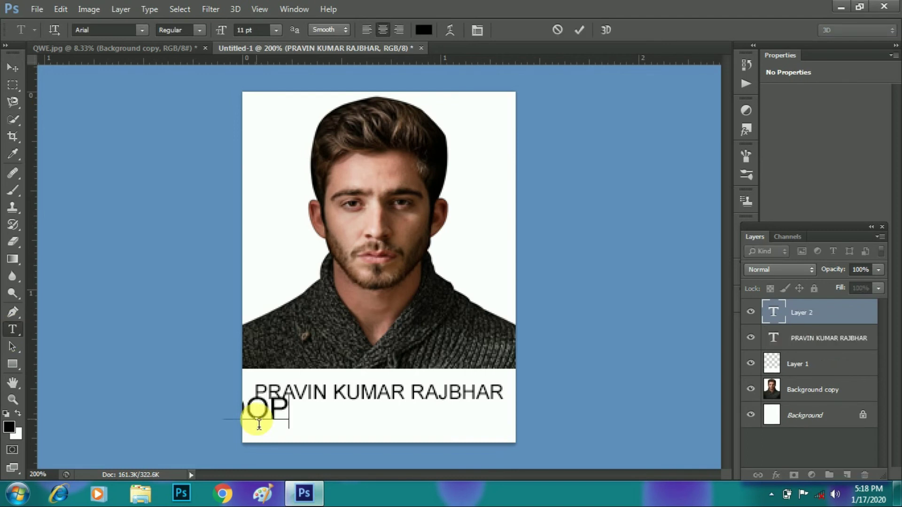
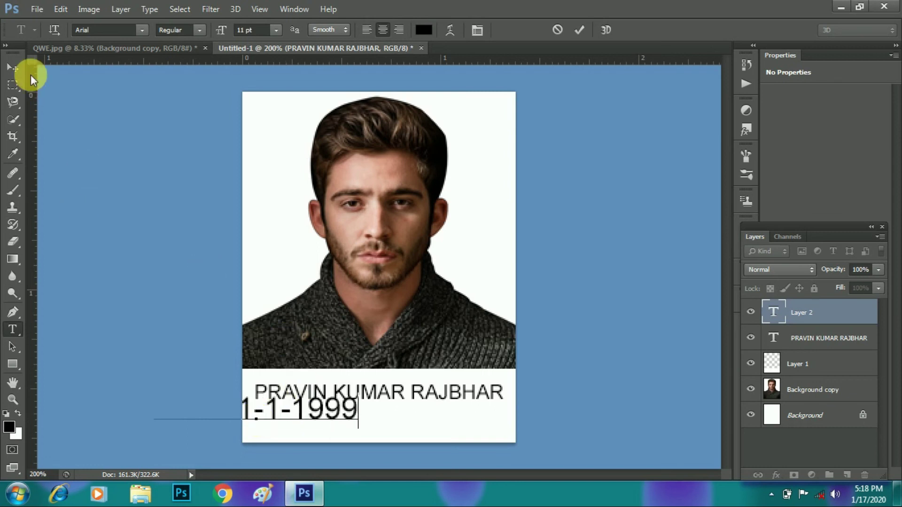
Step: Shrink the date line to about 66% and centre it under the name
{"action": "left_click", "coordinate": [14, 69]}
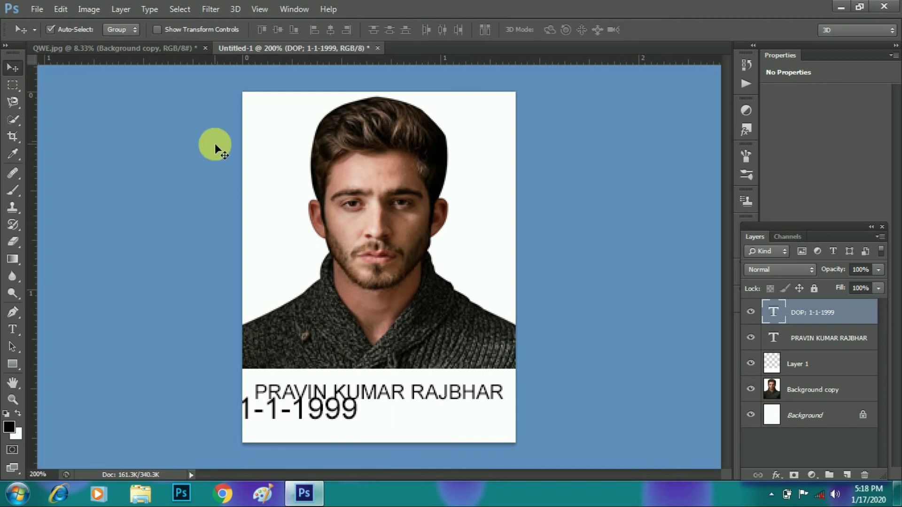
{"action": "key", "text": "ctrl+t"}
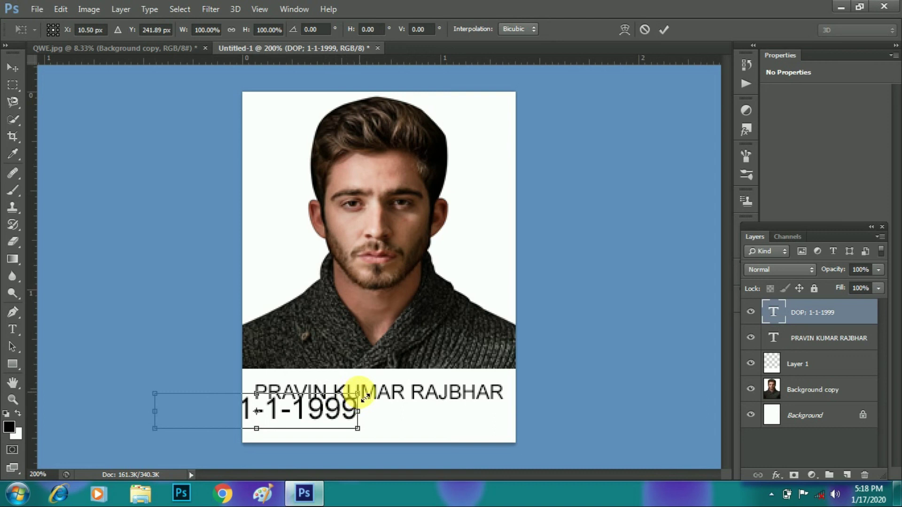
{"action": "left_click_drag", "start_coordinate": [352, 399], "coordinate": [407, 413]}
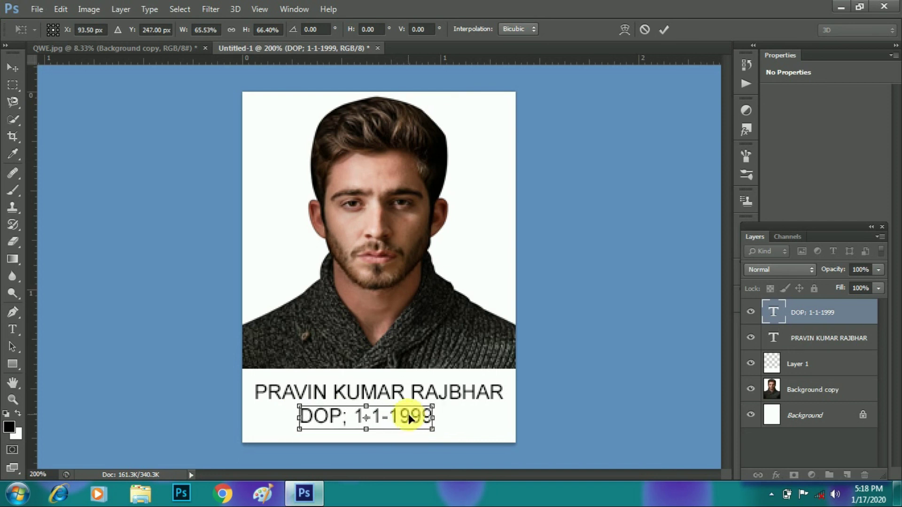
{"action": "key", "text": "Return"}
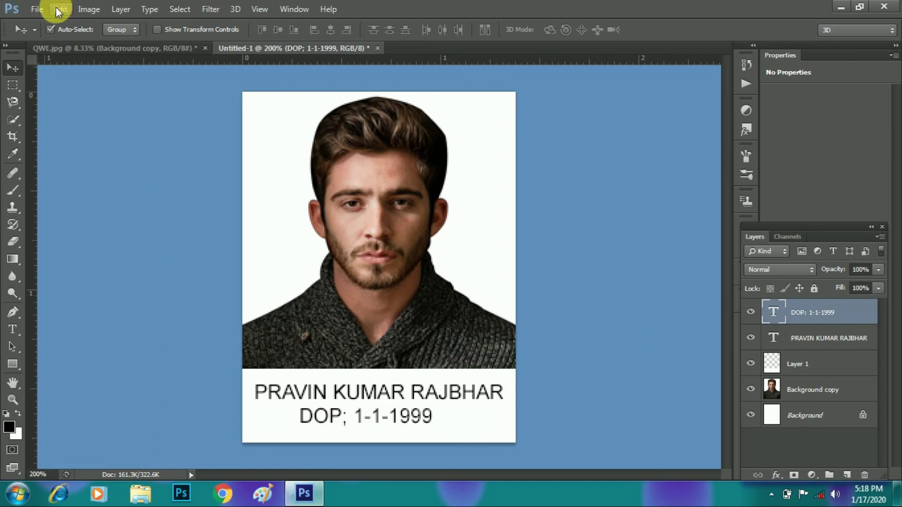
Step: Open Save for Web with JPEG High, quality 60 settings
{"action": "left_click", "coordinate": [35, 9]}
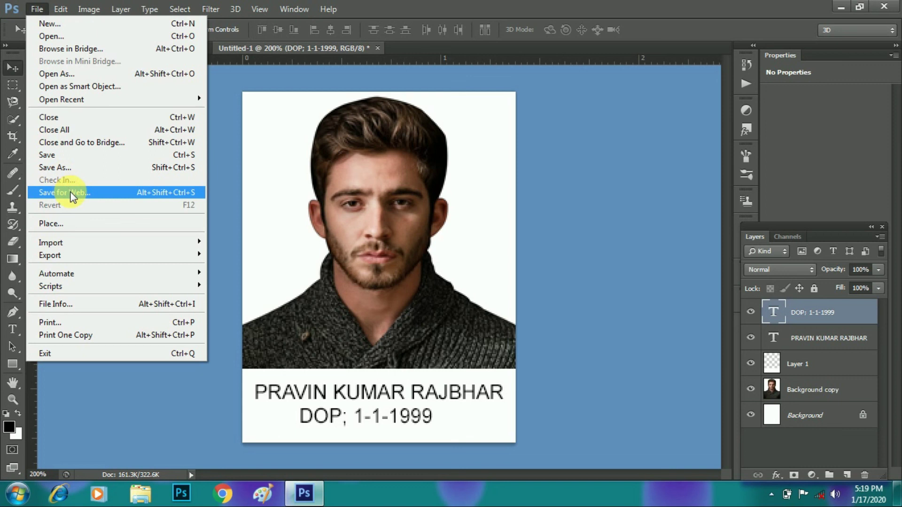
{"action": "left_click", "coordinate": [70, 195]}
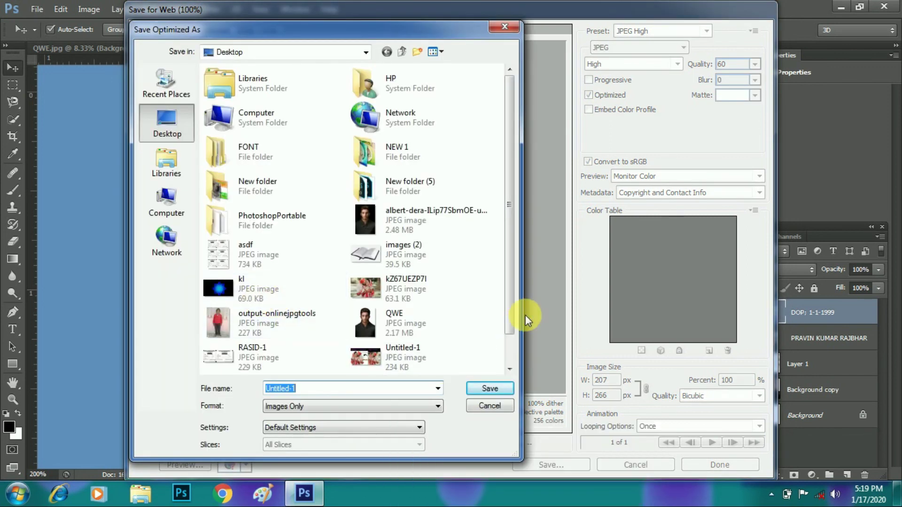
{"action": "left_click_drag", "start_coordinate": [512, 321], "coordinate": [501, 362]}
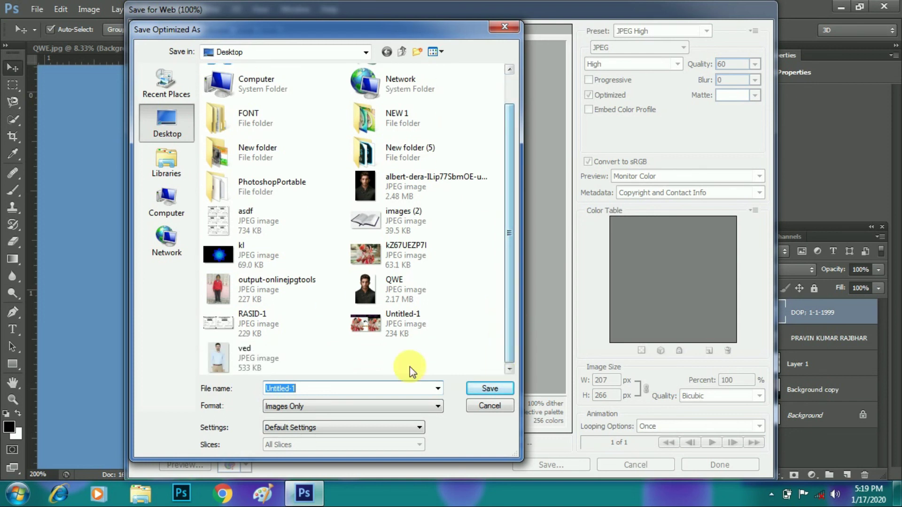
Step: Save the optimized JPEG to the Desktop under the name 234
{"action": "left_click", "coordinate": [344, 393]}
{"action": "key", "text": "BackSpace"}
{"action": "key", "text": "BackSpace"}
{"action": "key", "text": "BackSpace"}
{"action": "key", "text": "BackSpace"}
{"action": "key", "text": "BackSpace"}
{"action": "key", "text": "BackSpace"}
{"action": "key", "text": "BackSpace"}
{"action": "key", "text": "BackSpace"}
{"action": "key", "text": "BackSpace"}
{"action": "key", "text": "BackSpace"}
{"action": "type", "text": "234"}
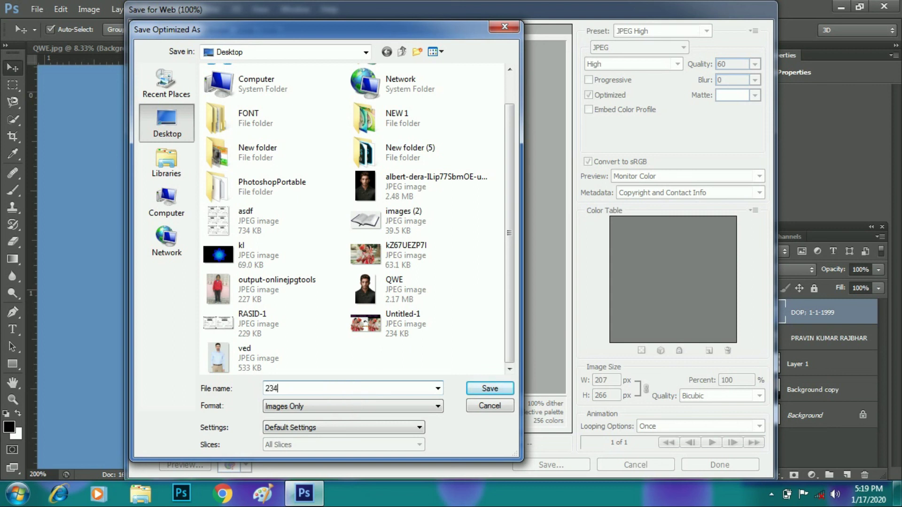
{"action": "left_click", "coordinate": [487, 388]}
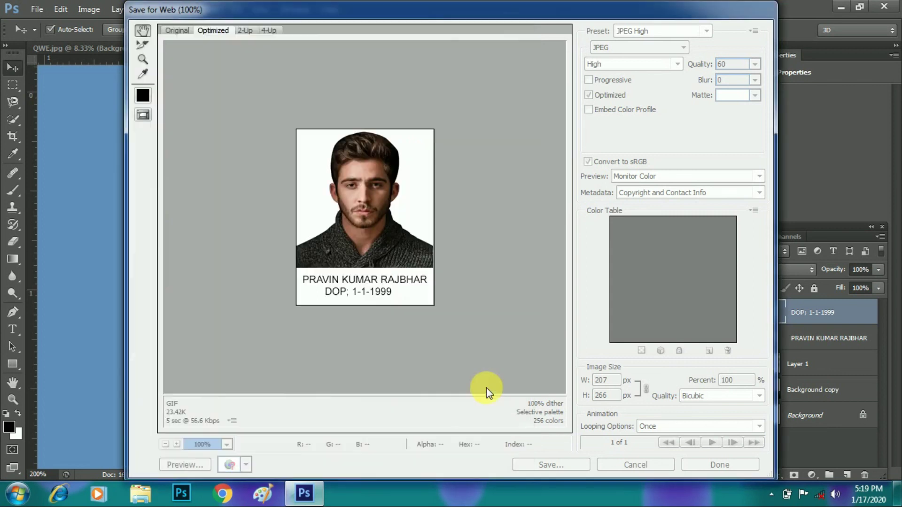